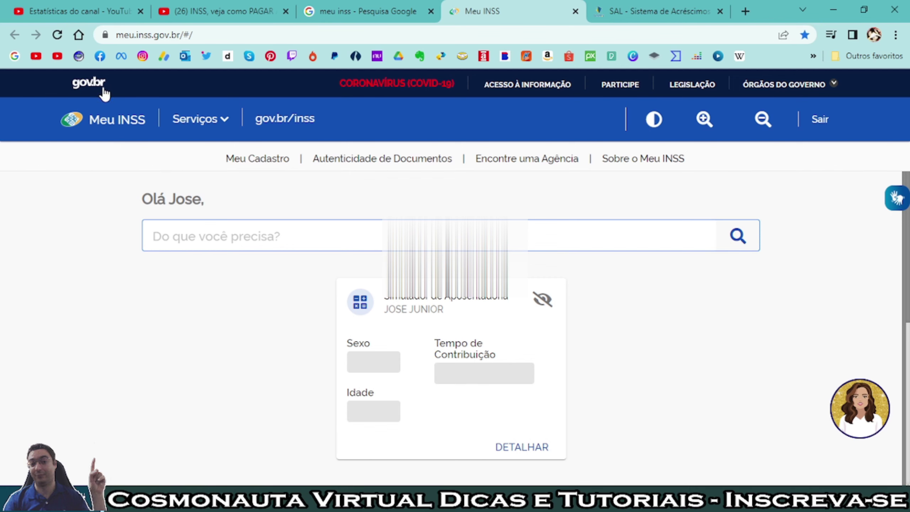
Open the Emissão da Guia de Pagamento (GPS) service for individual contributors and continue to the external site
left_click(165, 130)
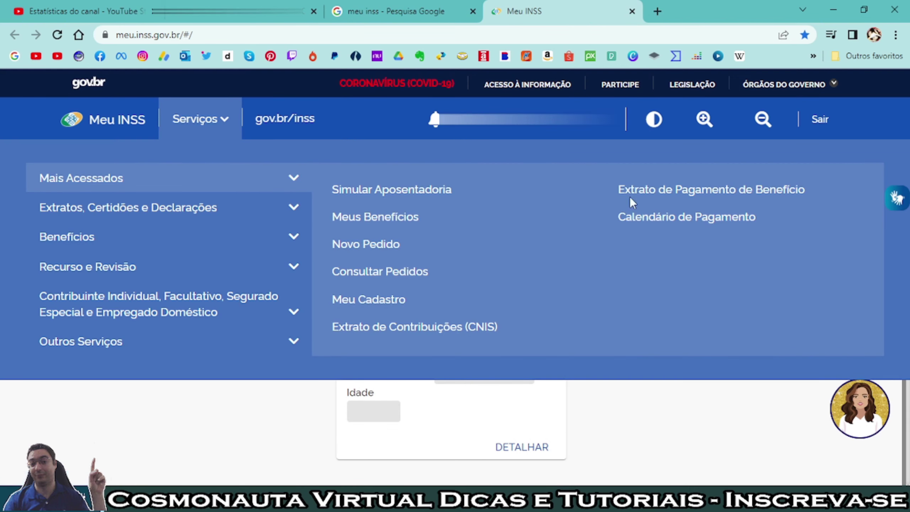
left_click(219, 126)
mouse_move(132, 301)
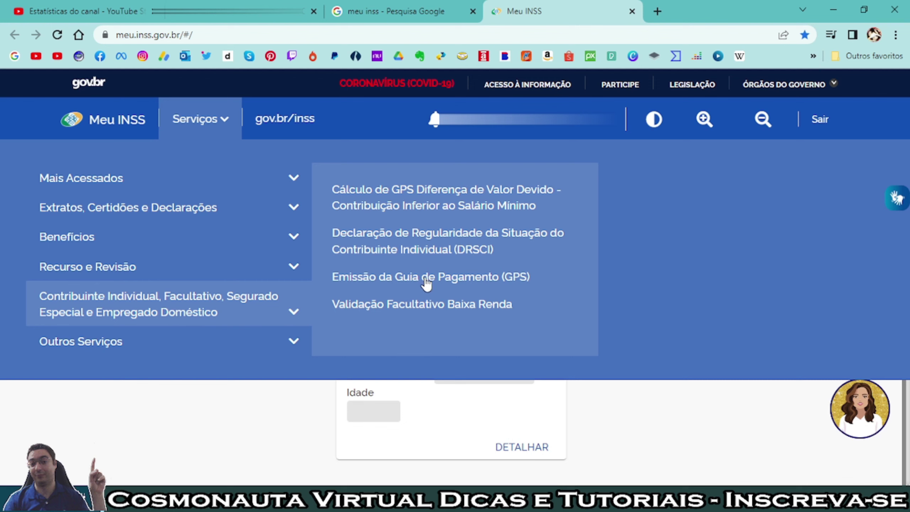
left_click(520, 283)
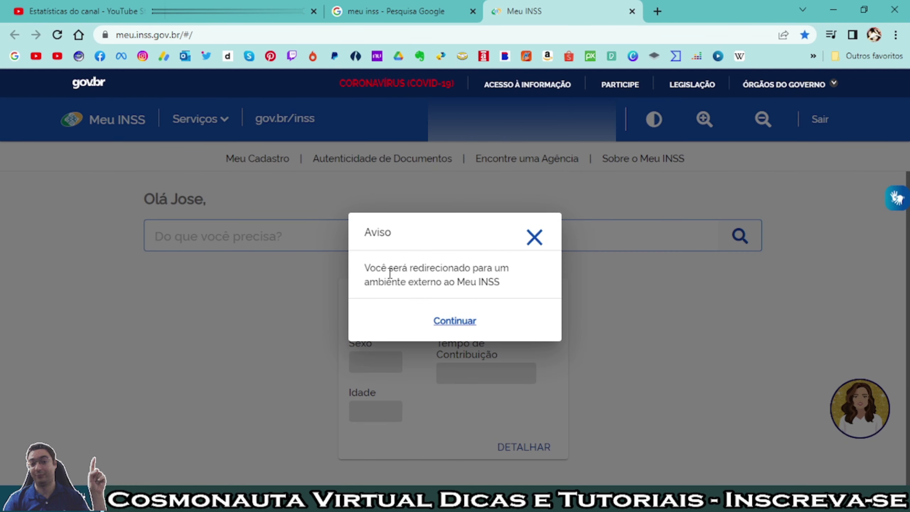
left_click(463, 325)
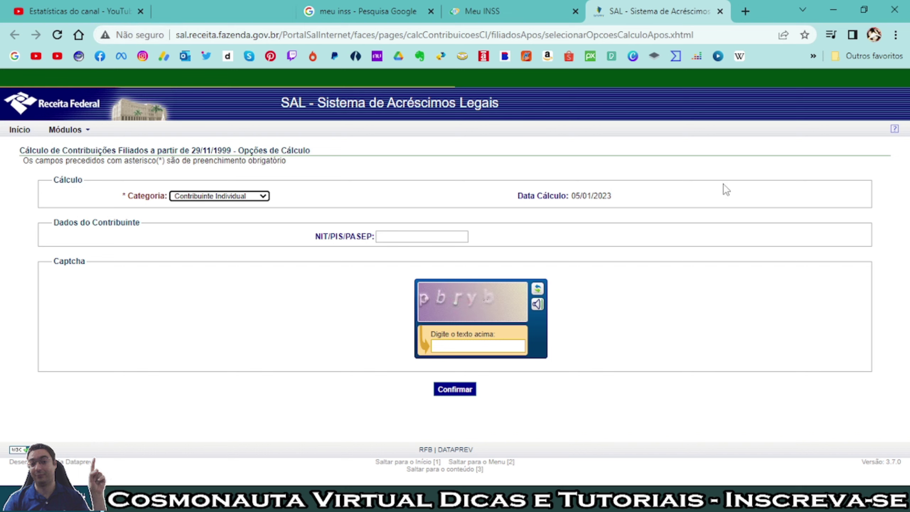
Keep the category as Contribuinte Individual and enter the taxpayer's NIT/PIS/PASEP number
left_click(476, 236)
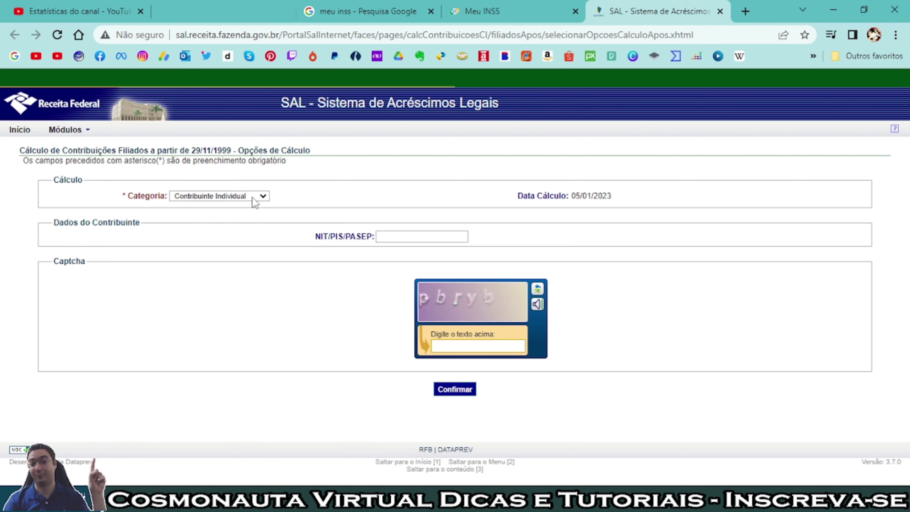
left_click(263, 196)
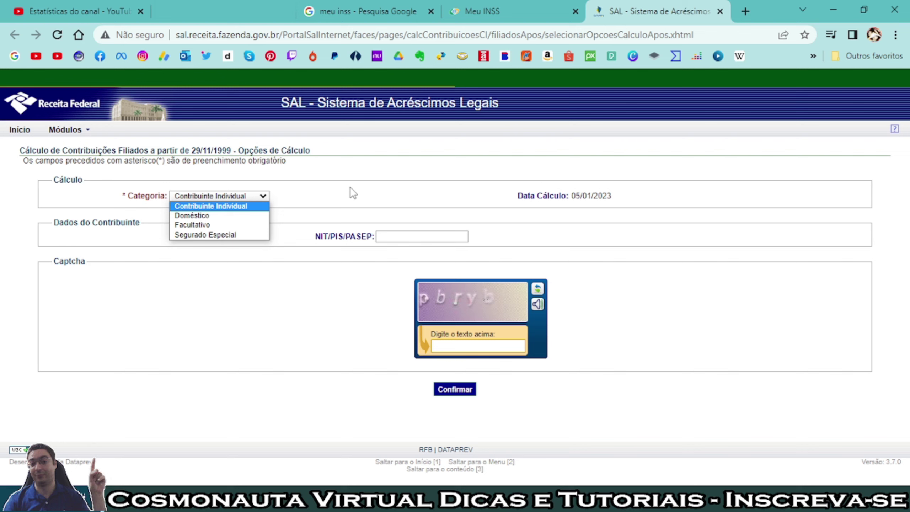
left_click(321, 193)
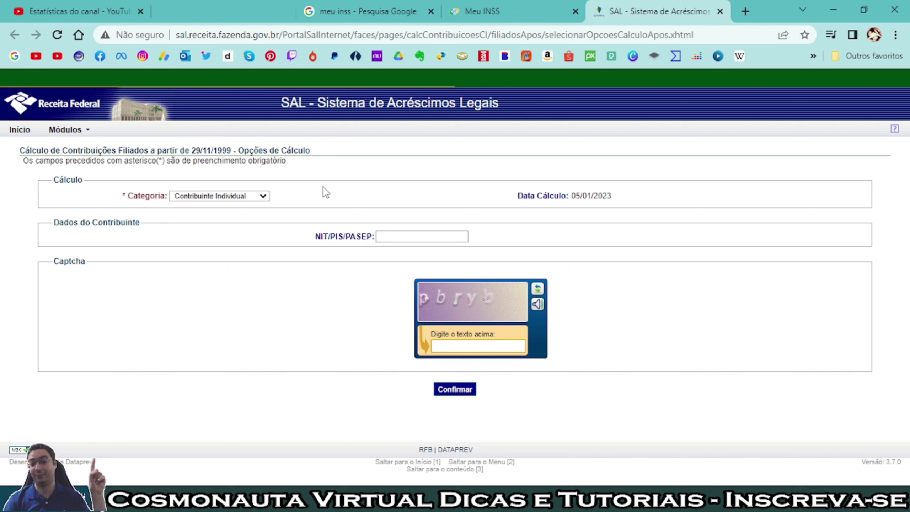
left_click(410, 233)
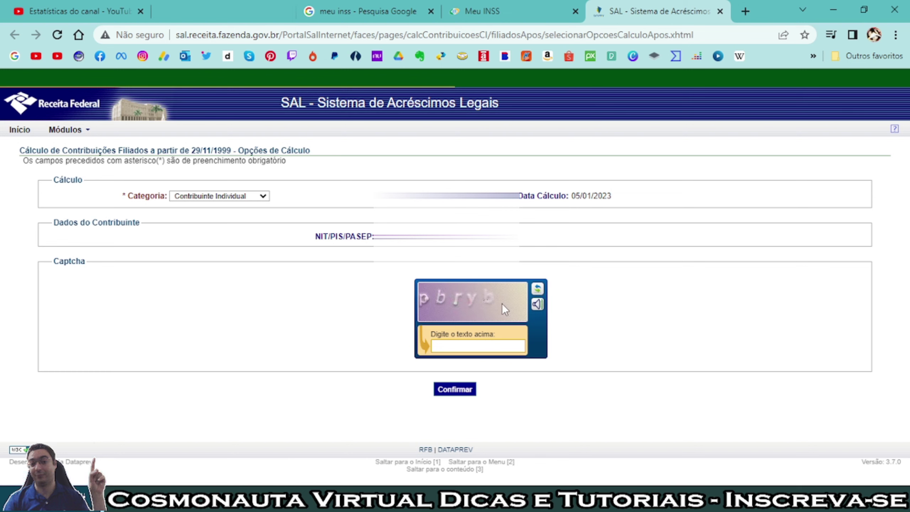
Try the audio captcha, return to the text version, enter the captcha text and confirm through the taxpayer's registration data
left_click(537, 305)
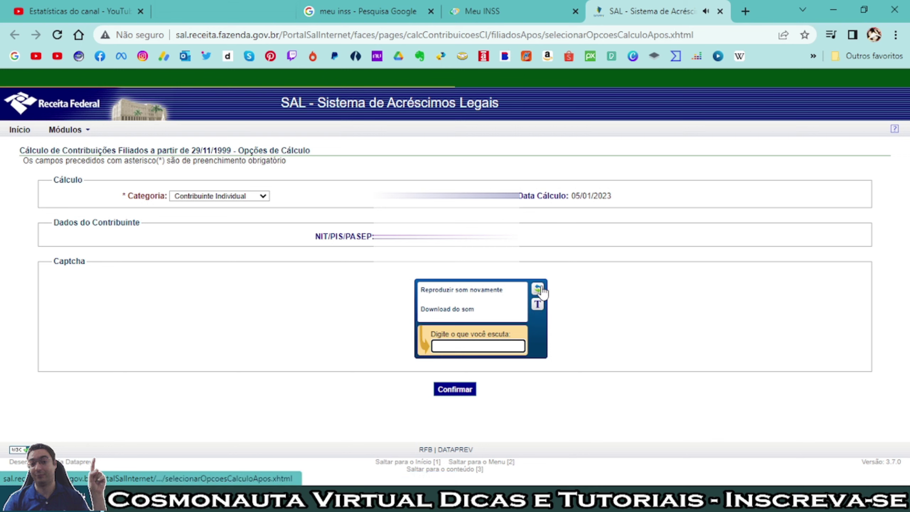
left_click(538, 305)
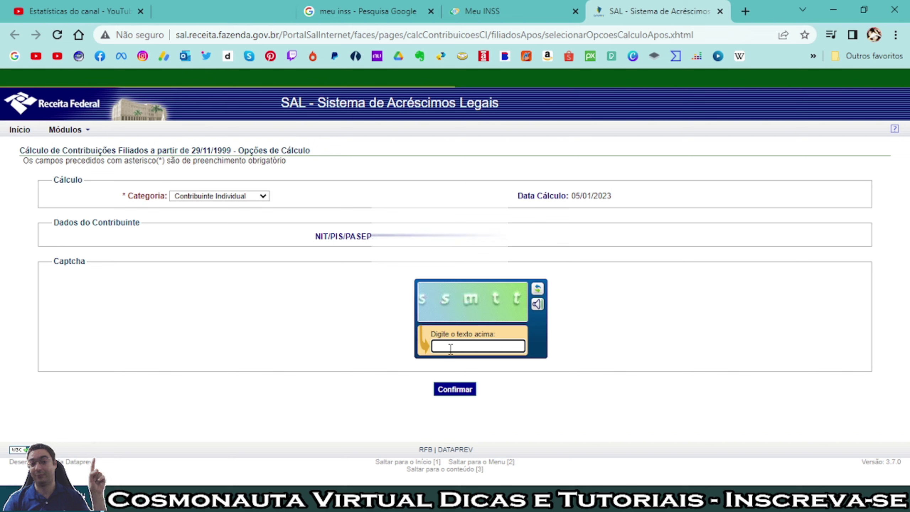
type("s s m t t")
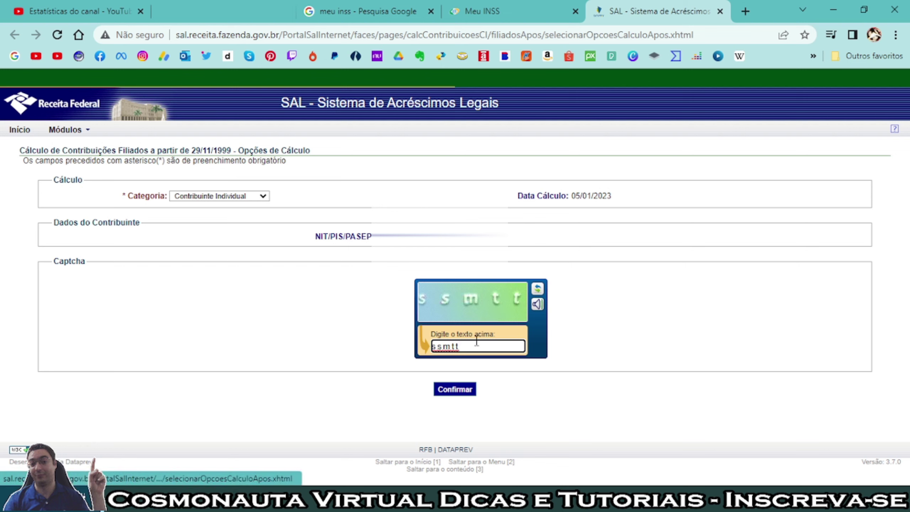
left_click(459, 392)
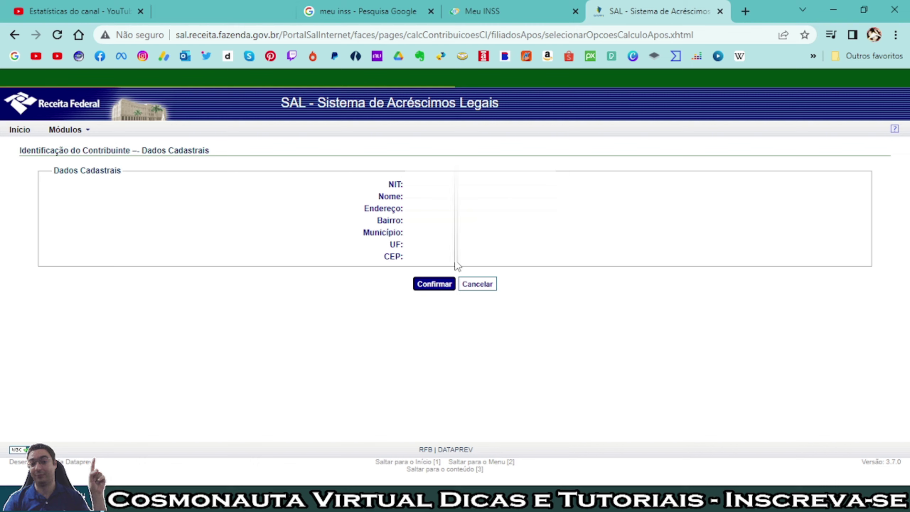
left_click(435, 284)
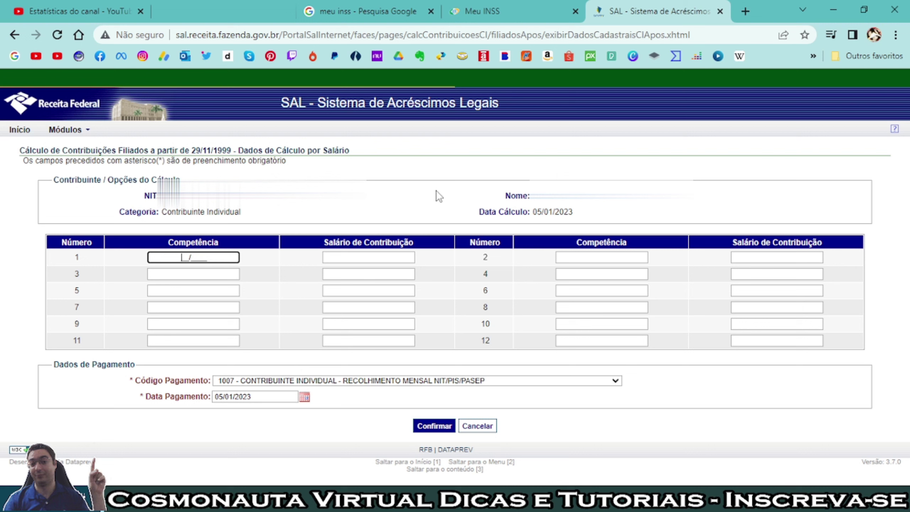
Enter competência 01/2023 with a contribution salary of 1.320,00 and choose payment code 1163 (Contribuinte Individual, opção 11%)
type("01/2023")
left_click(383, 255)
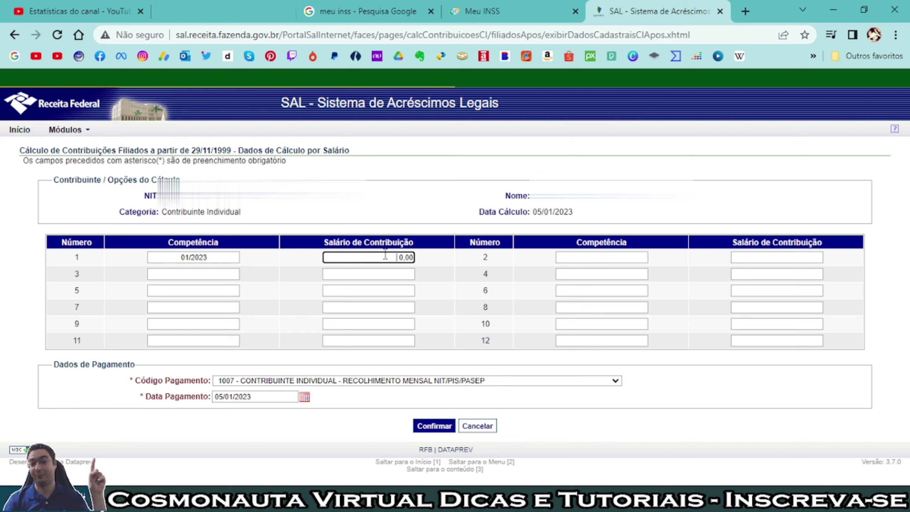
type("1.320,00")
left_click(615, 380)
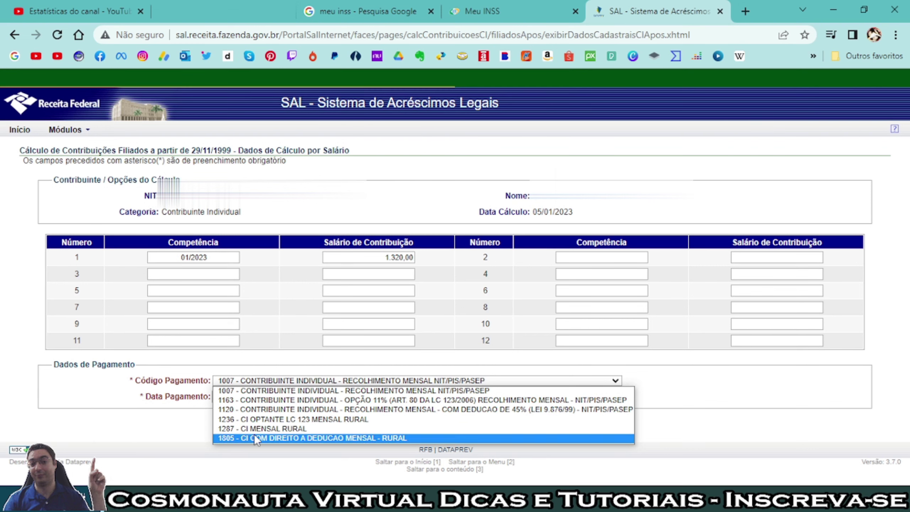
left_click(355, 399)
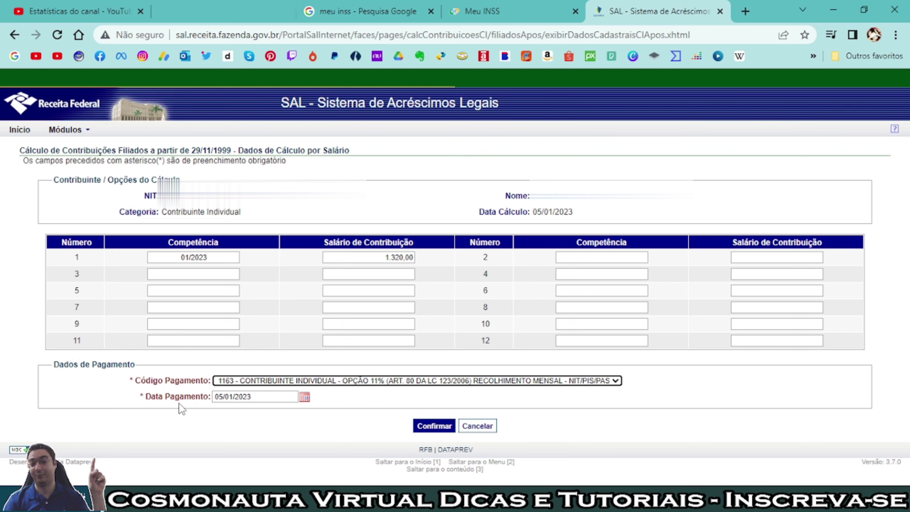
Set the payment date to 15/02/2023 and submit the calculation data
left_click(305, 396)
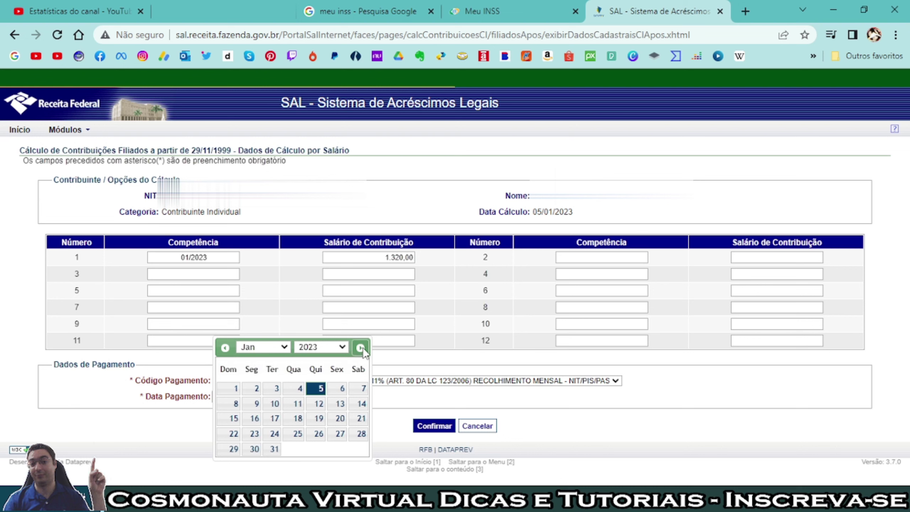
left_click(361, 347)
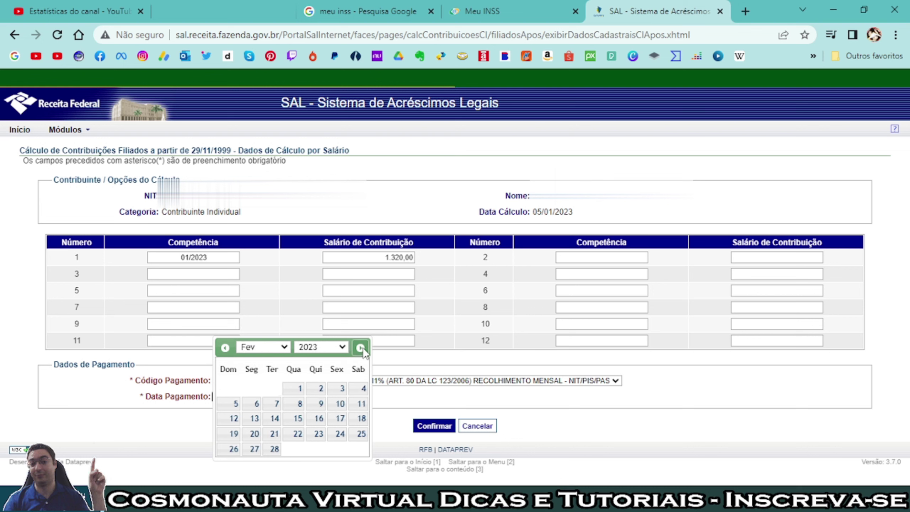
left_click(297, 418)
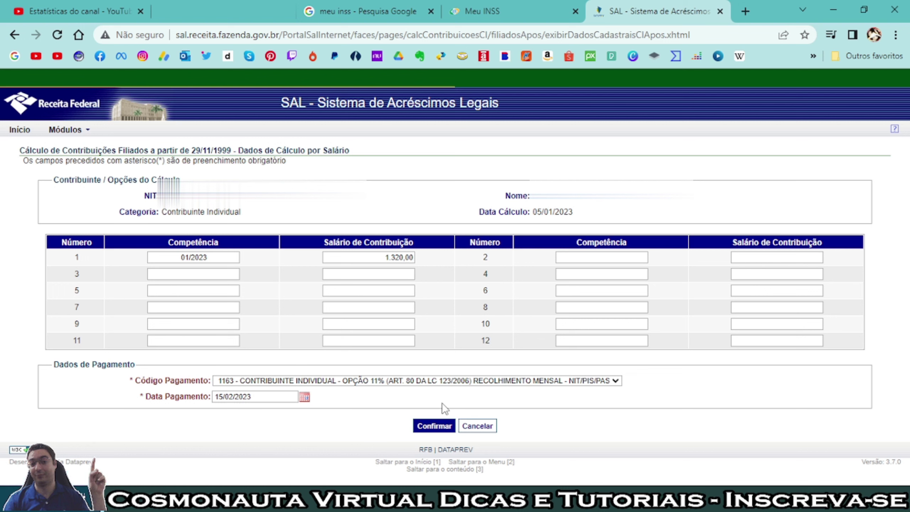
left_click(434, 426)
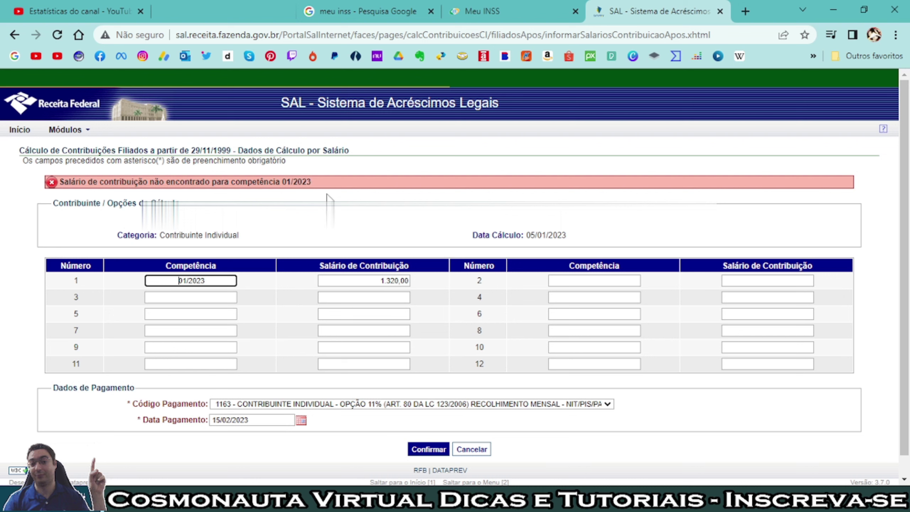
Set the contribution salary in row 1 to 1.212,00 and try to resubmit the form
left_click(397, 280)
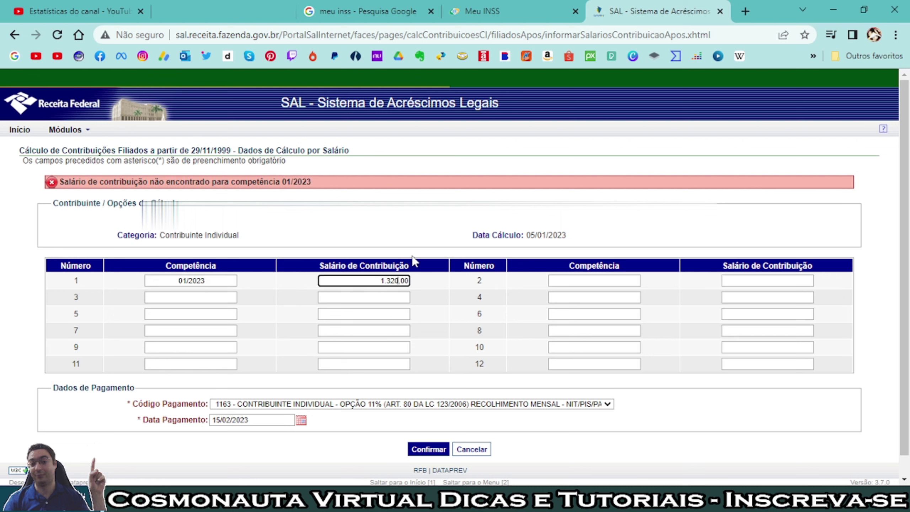
key("BackSpace")
key("BackSpace")
key("BackSpace")
key("BackSpace")
key("BackSpace")
key("BackSpace")
type("100,21")
key("BackSpace")
key("BackSpace")
key("BackSpace")
key("BackSpace")
key("BackSpace")
key("BackSpace")
type("1")
type("12")
type("1200")
left_click(415, 447)
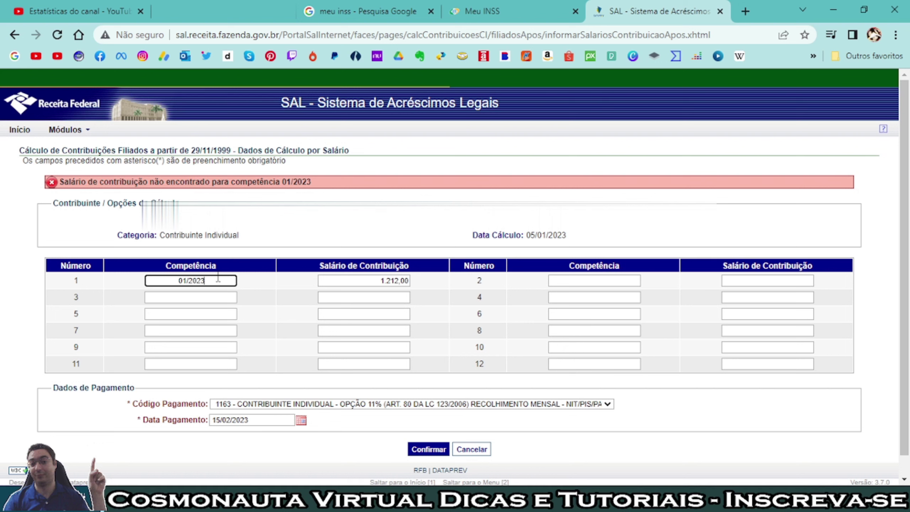
Set the competência in row 1 to 12/2022
key("BackSpace")
key("BackSpace")
key("BackSpace")
key("BackSpace")
key("BackSpace")
key("BackSpace")
type("12/2022")
Keep payment code 1163, set the payment date to 13/01/2023 and submit the calculation
left_click(611, 404)
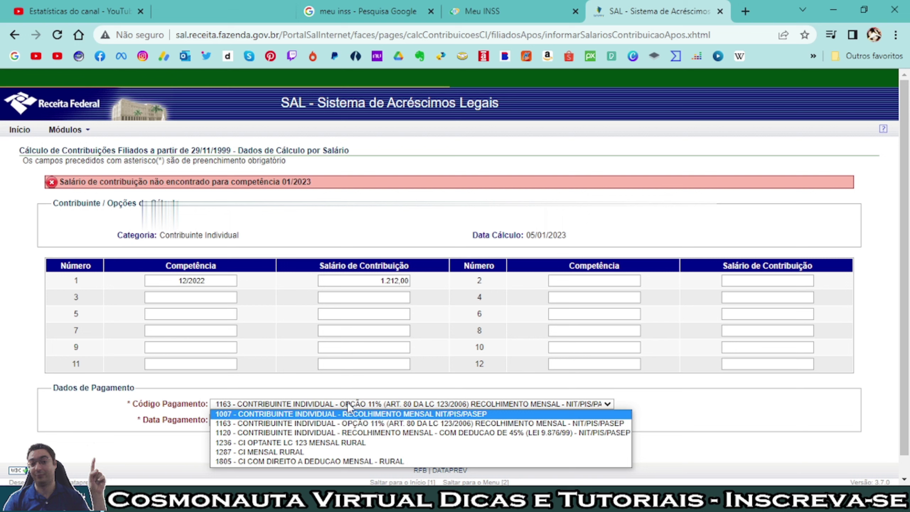
left_click(309, 406)
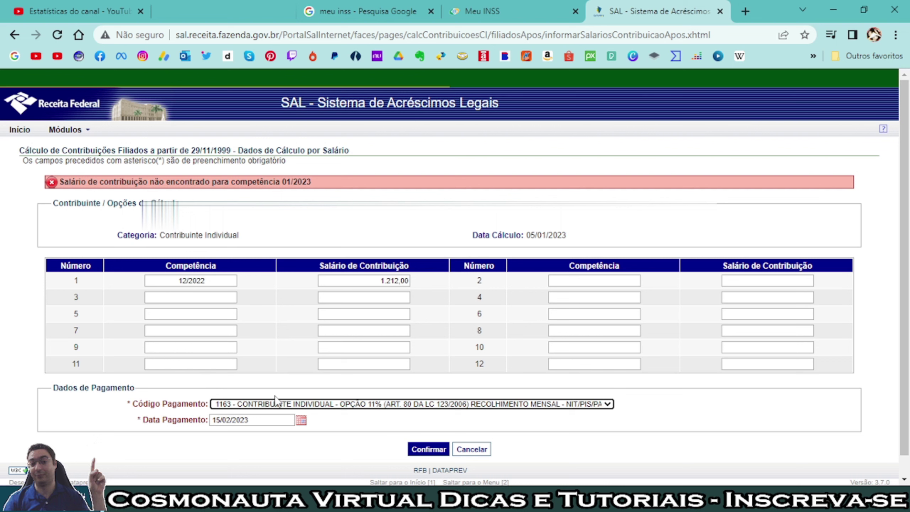
left_click(301, 424)
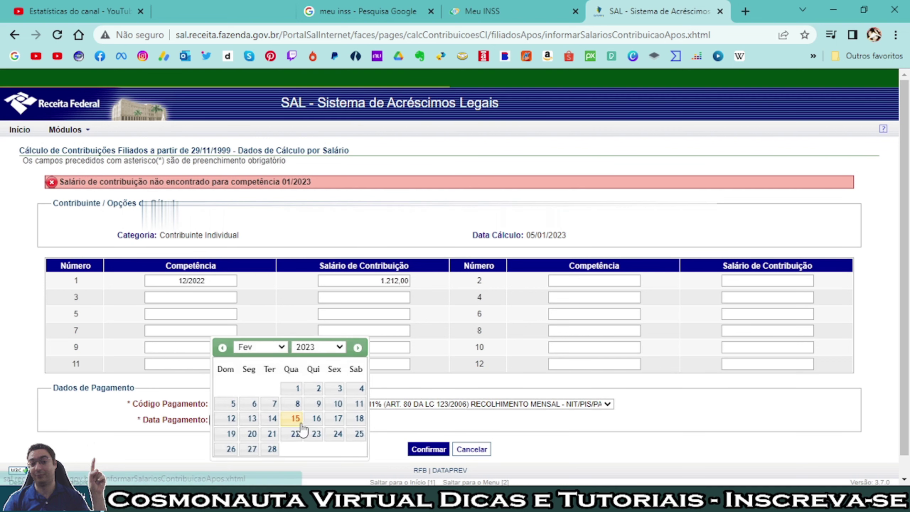
left_click(222, 350)
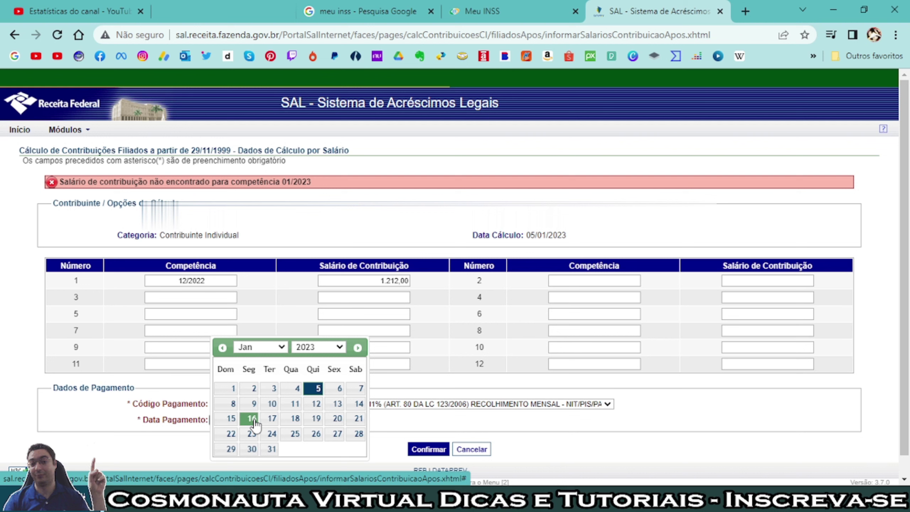
left_click(336, 404)
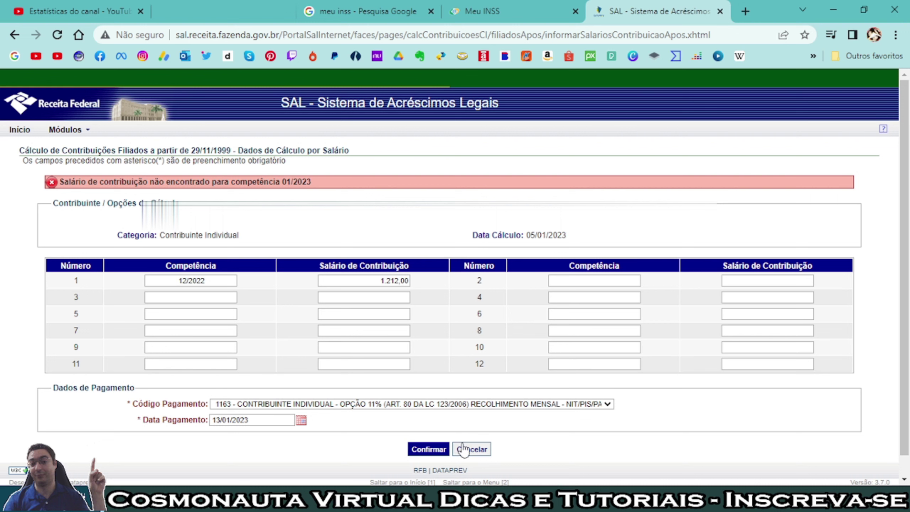
left_click(433, 453)
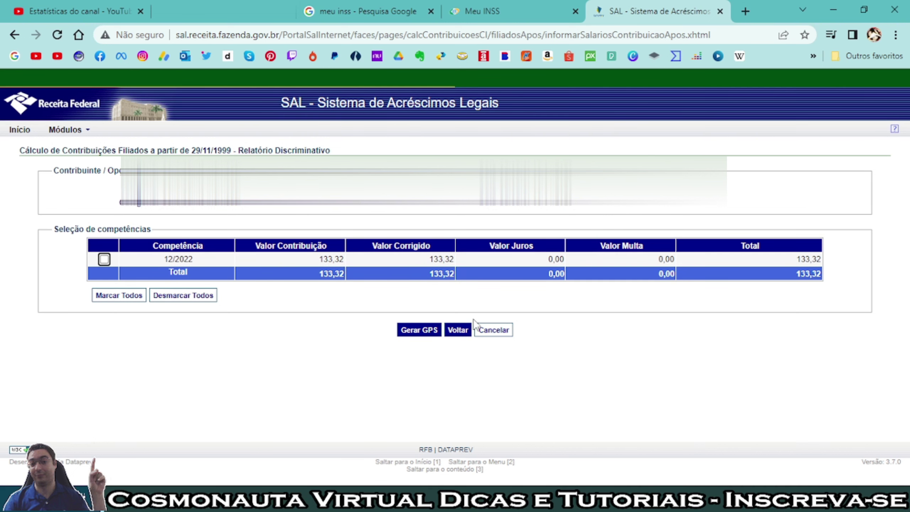
Select competência 12/2022, generate its GPS payment slip, and close the print dialog without printing
left_click(419, 329)
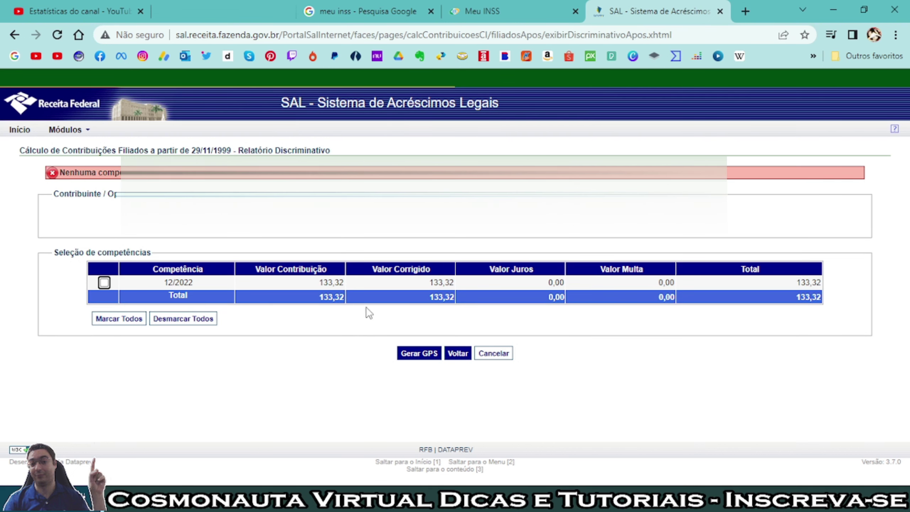
left_click(105, 284)
left_click(419, 354)
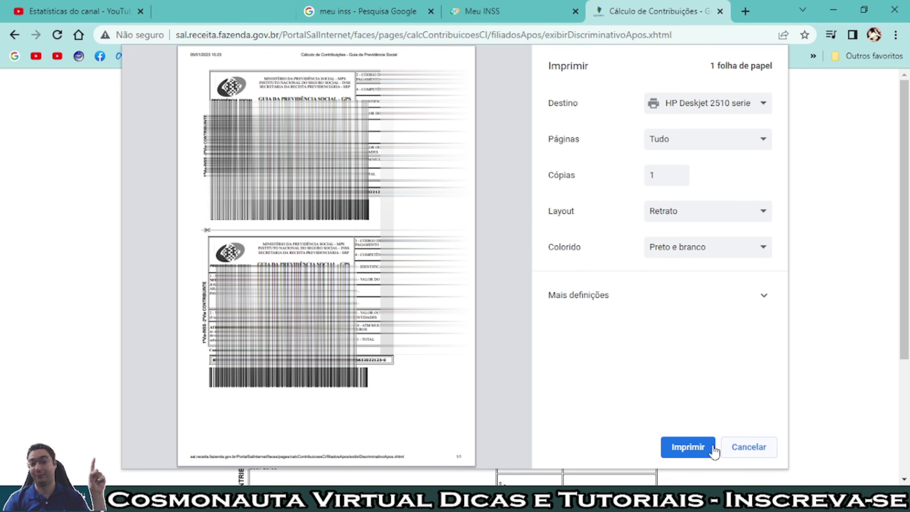
left_click(743, 295)
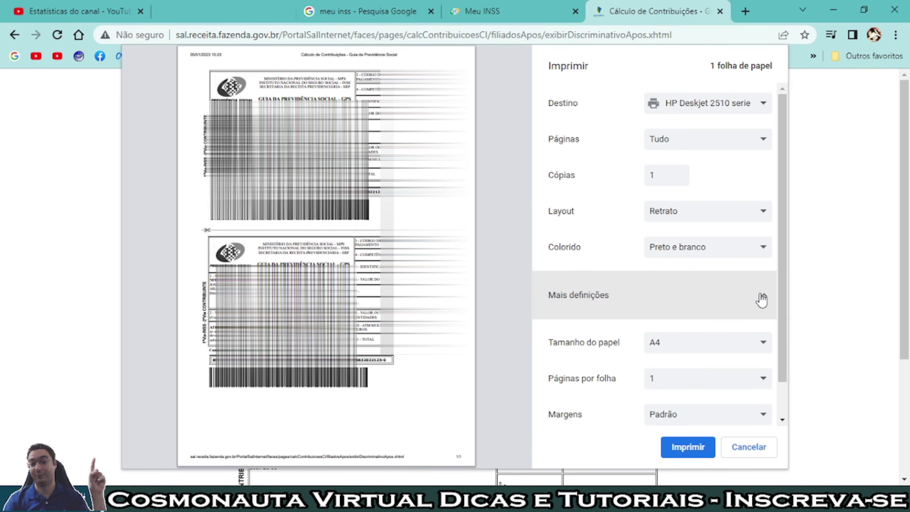
key("Escape")
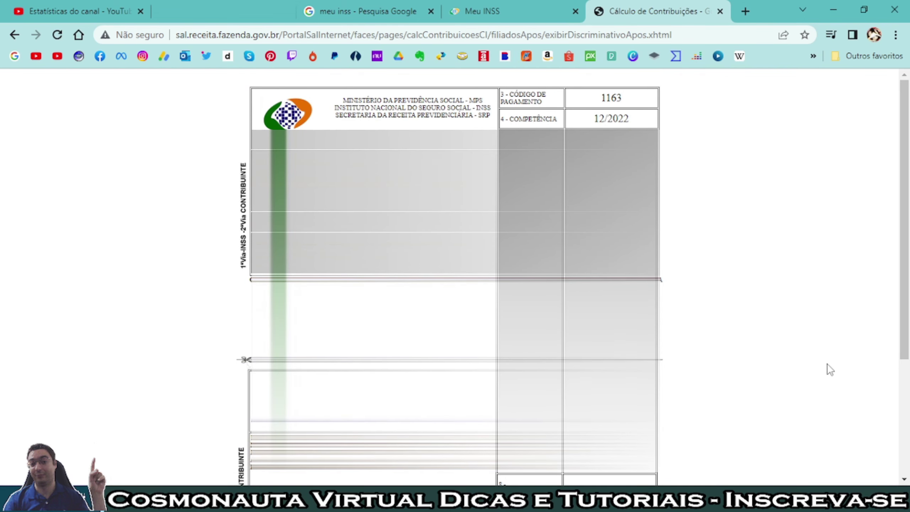